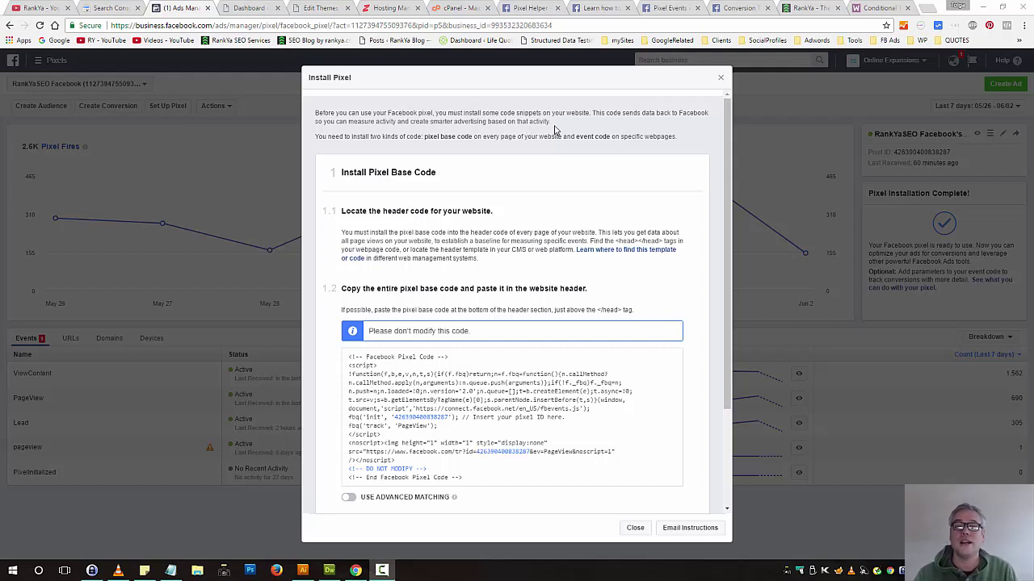
Copy the Facebook Pixel base code from Ads Manager and switch to the WordPress dashboard tab
{"action": "left_click", "coordinate": [434, 404]}
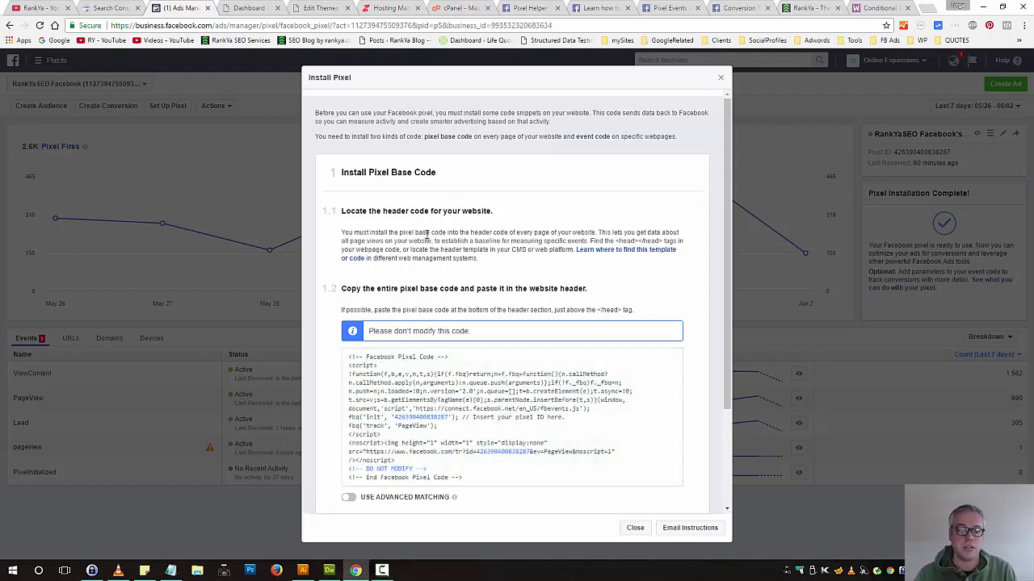
{"action": "left_click", "coordinate": [250, 10]}
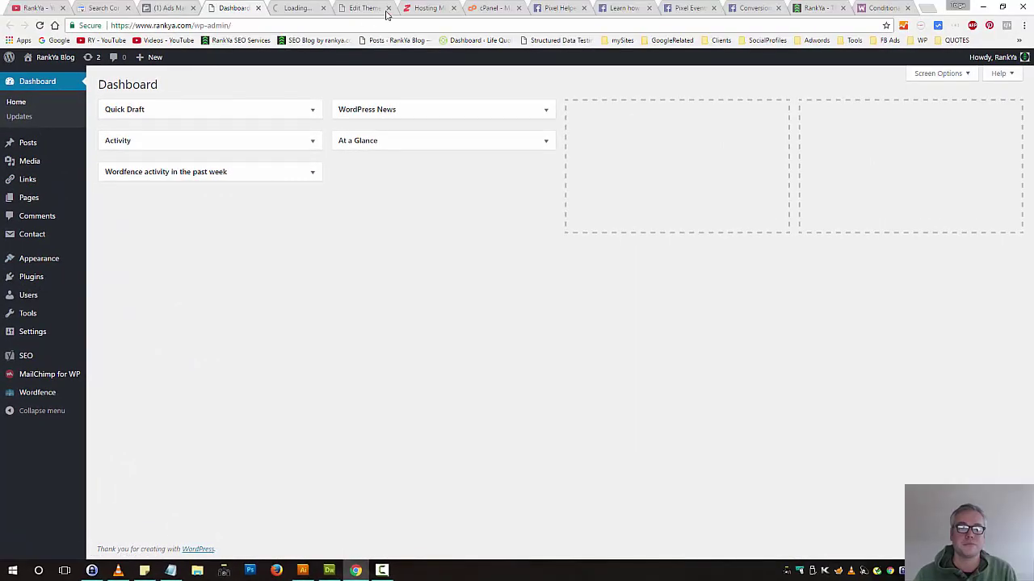
Select the parent RankYa Theme in the theme editor and open its Theme Header (header.php)
{"action": "left_click", "coordinate": [388, 9]}
{"action": "left_click", "coordinate": [310, 14]}
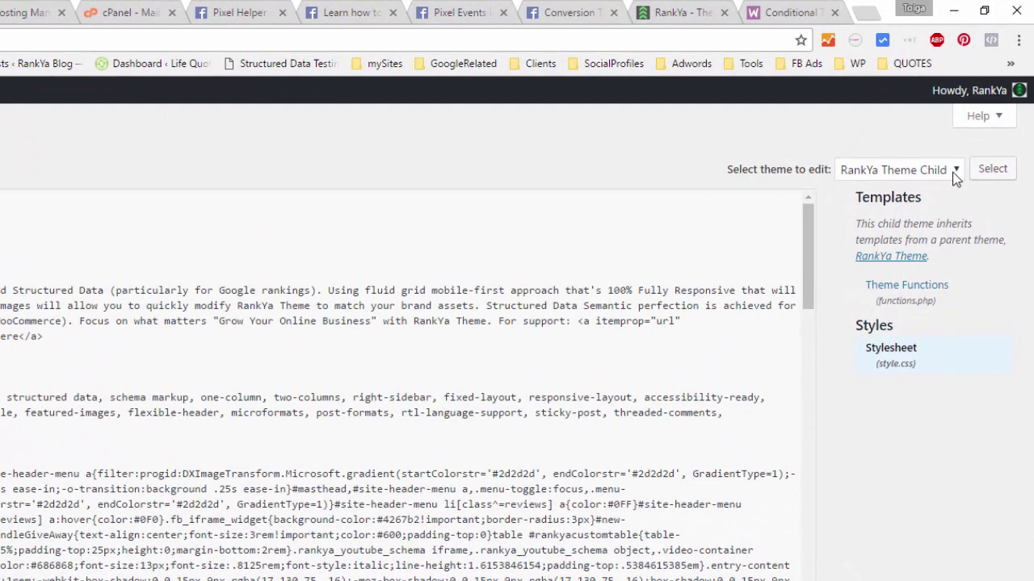
{"action": "left_click", "coordinate": [954, 174]}
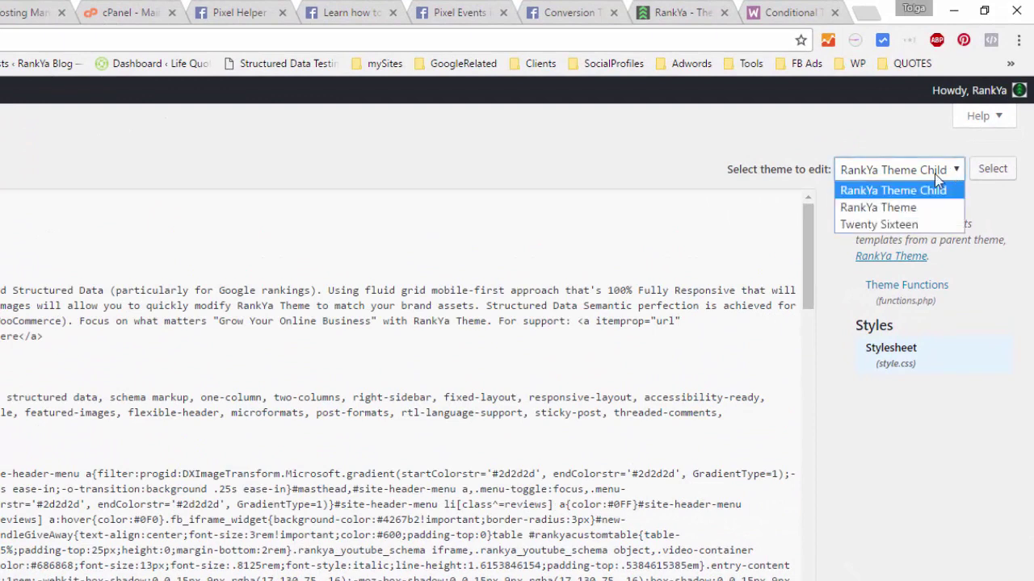
{"action": "left_click", "coordinate": [897, 208]}
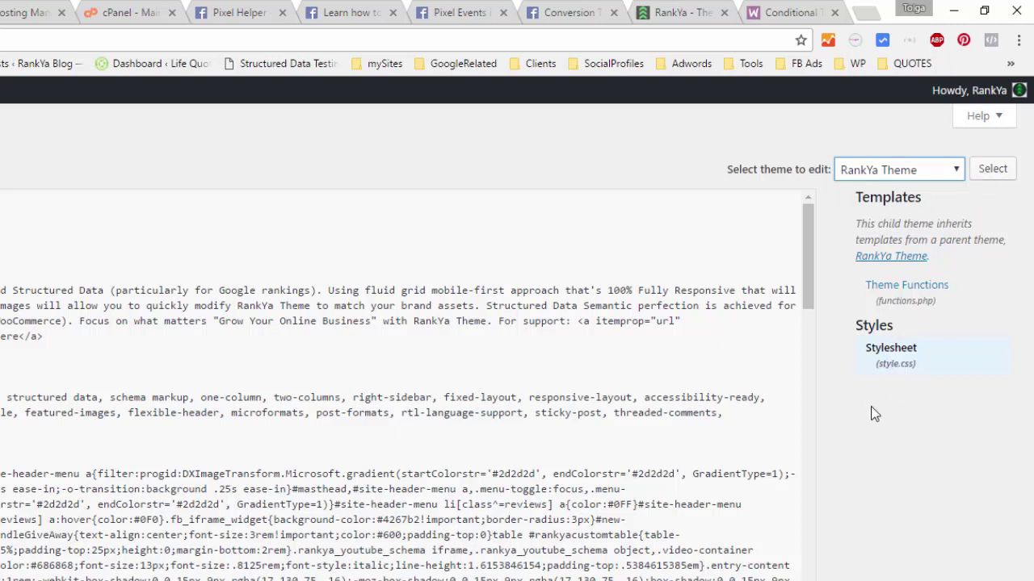
{"action": "left_click", "coordinate": [989, 171]}
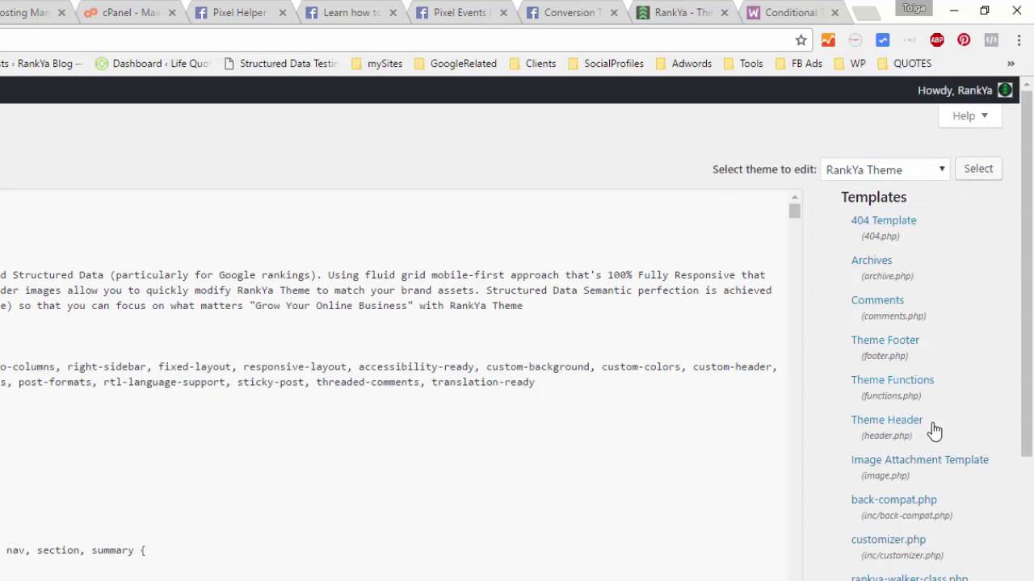
{"action": "left_click", "coordinate": [888, 435]}
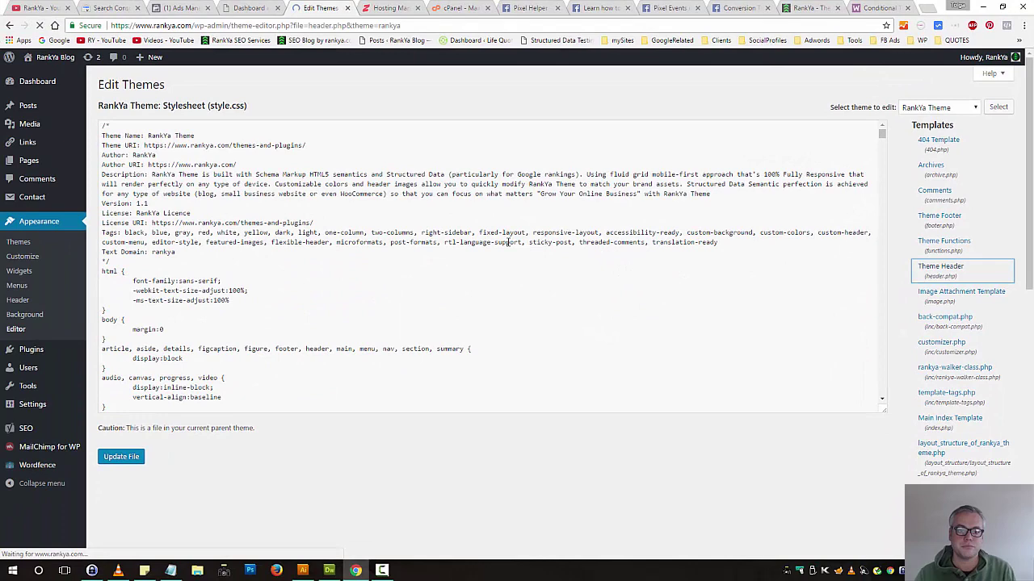
Paste the pixel code right after the opening <head> tag in header.php
{"action": "scroll", "coordinate": [372, 275], "scroll_direction": "down", "scroll_amount": 1}
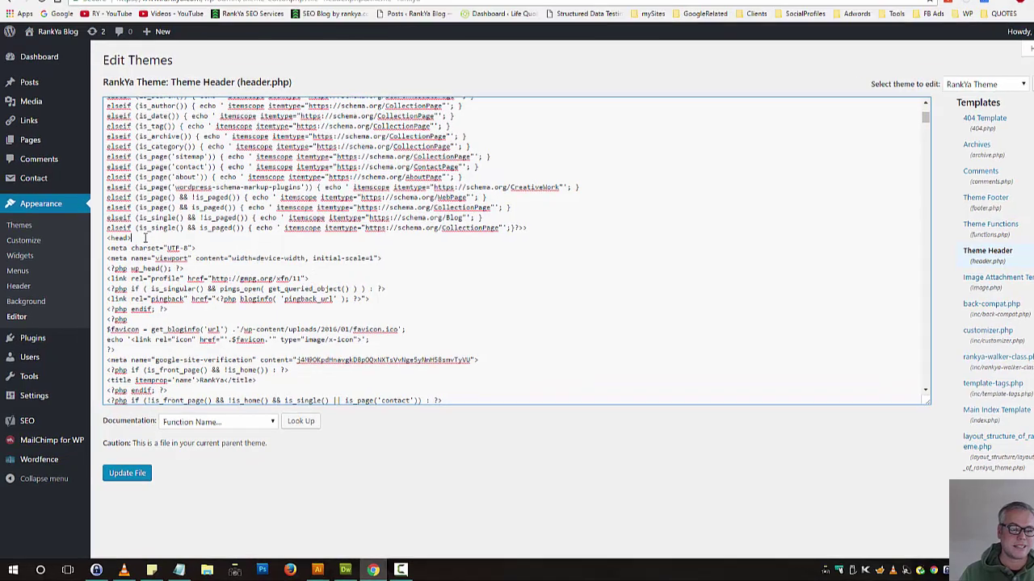
{"action": "left_click_drag", "start_coordinate": [139, 255], "coordinate": [102, 253]}
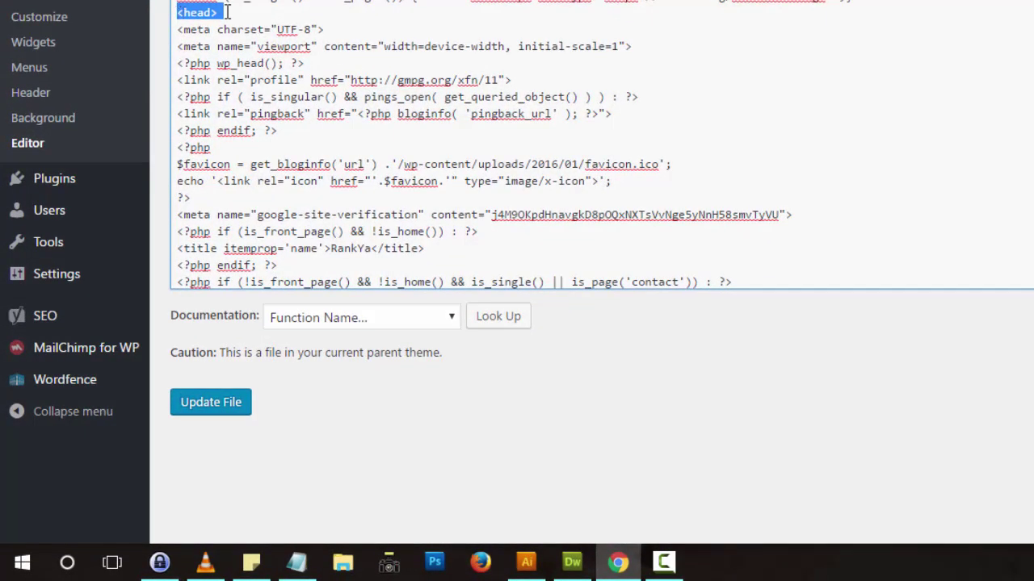
{"action": "left_click", "coordinate": [228, 12]}
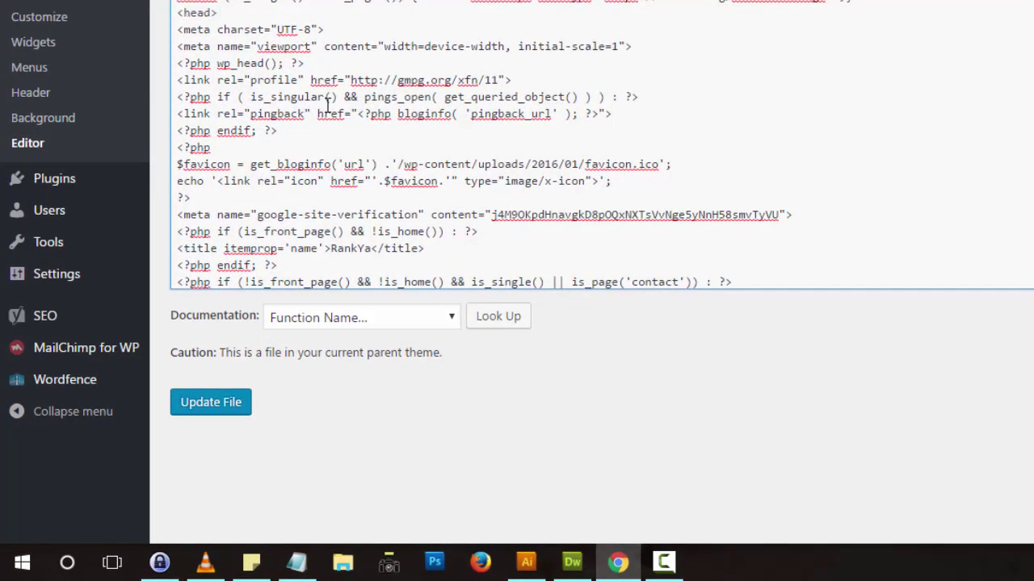
{"action": "key", "text": "ctrl+v"}
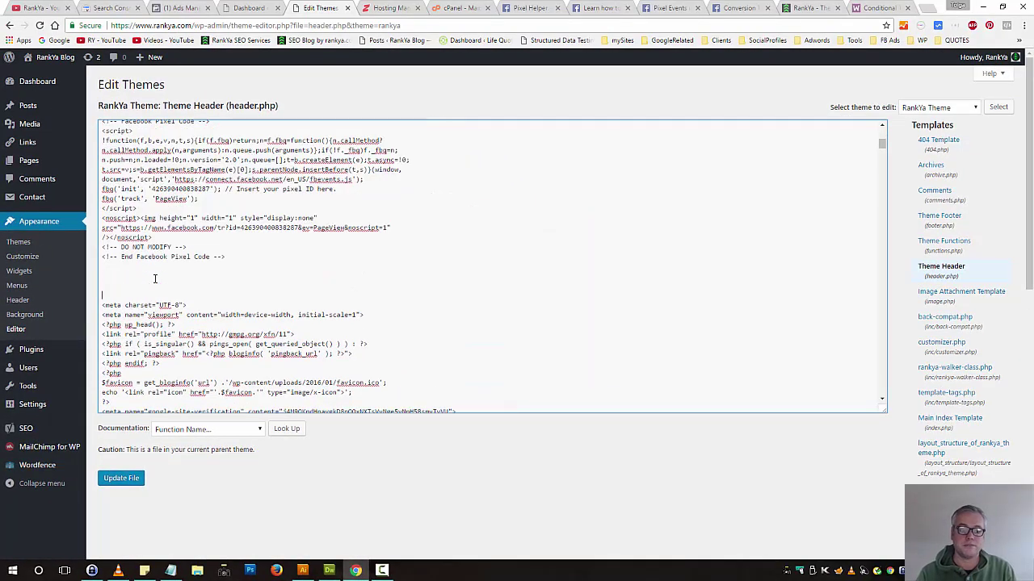
Undo the pasted pixel code and start a text search in the page
{"action": "scroll", "coordinate": [256, 278], "scroll_direction": "up", "scroll_amount": 3}
{"action": "scroll", "coordinate": [254, 299], "scroll_direction": "down", "scroll_amount": 1}
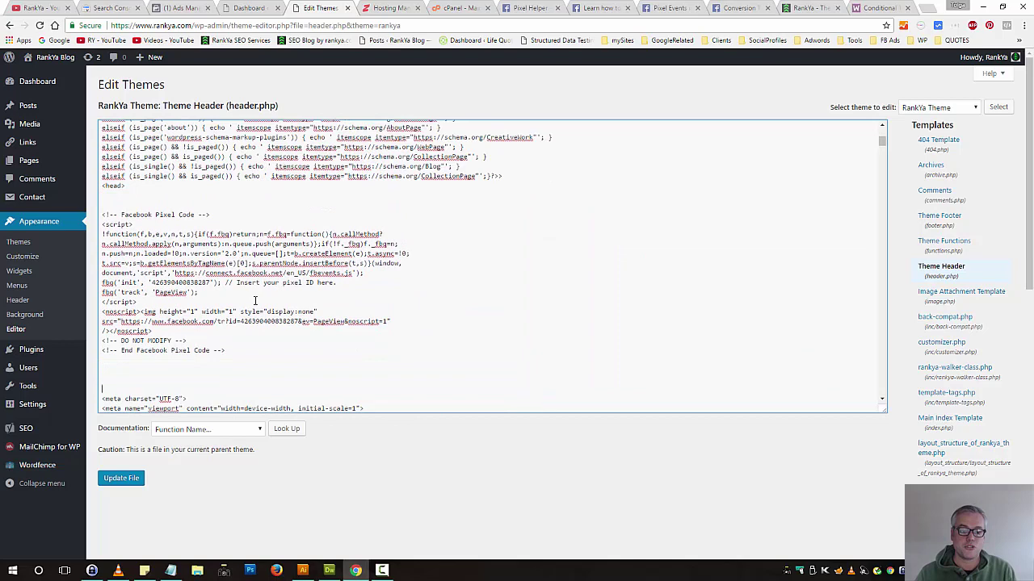
{"action": "scroll", "coordinate": [255, 300], "scroll_direction": "down", "scroll_amount": 2}
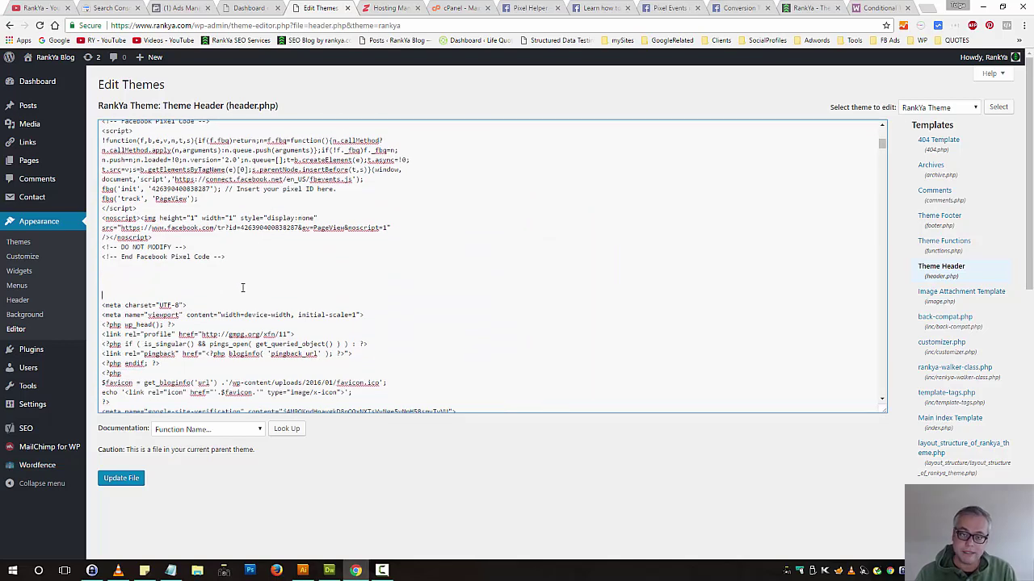
{"action": "key", "text": "ctrl+z"}
{"action": "key", "text": "ctrl+z"}
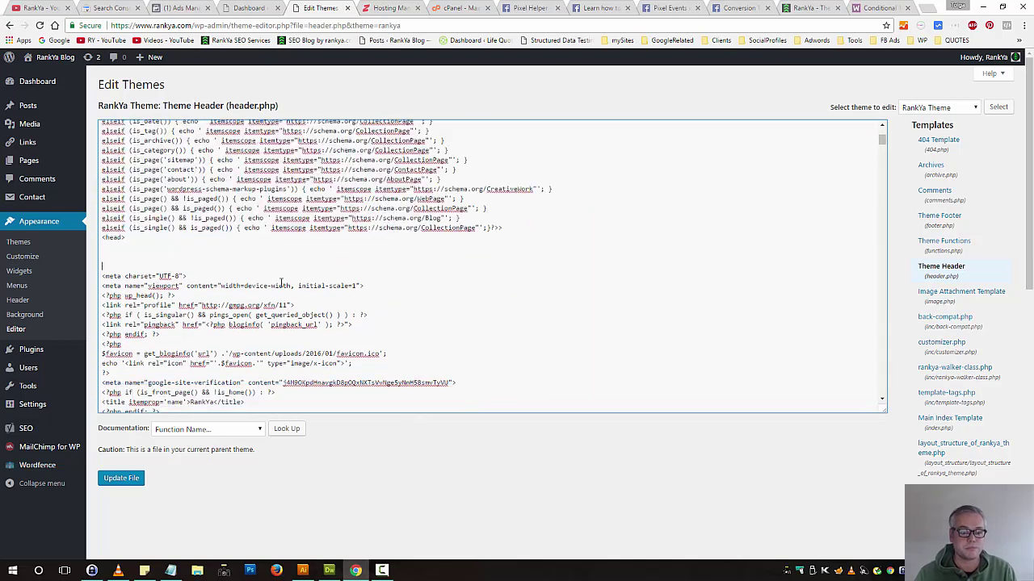
{"action": "key", "text": "ctrl+z"}
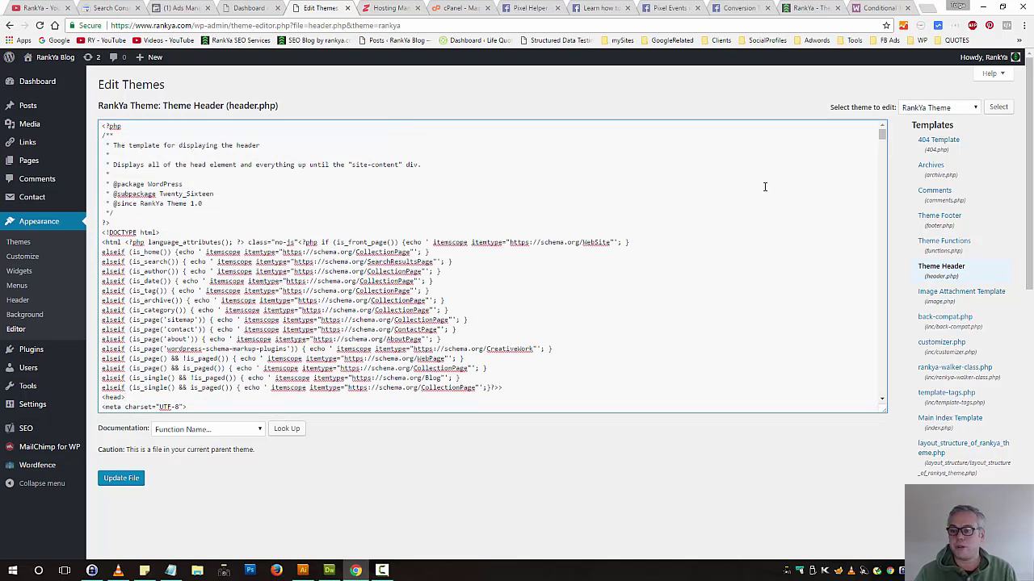
{"action": "key", "text": "ctrl+f"}
Find the </head> tag and move the <body> tag onto its own line
{"action": "type", "text": "<"}
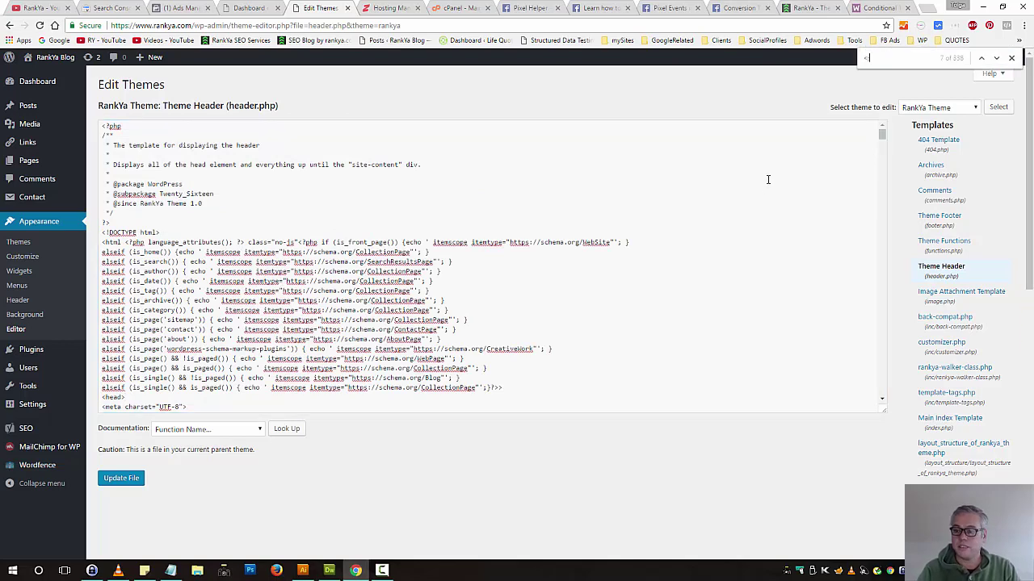
{"action": "type", "text": "/head>"}
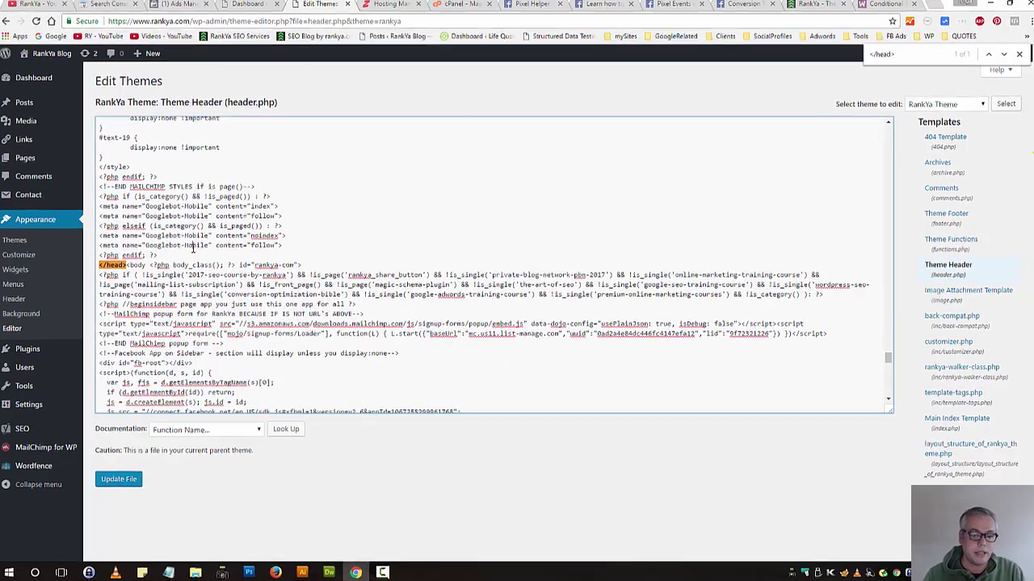
{"action": "left_click", "coordinate": [174, 260]}
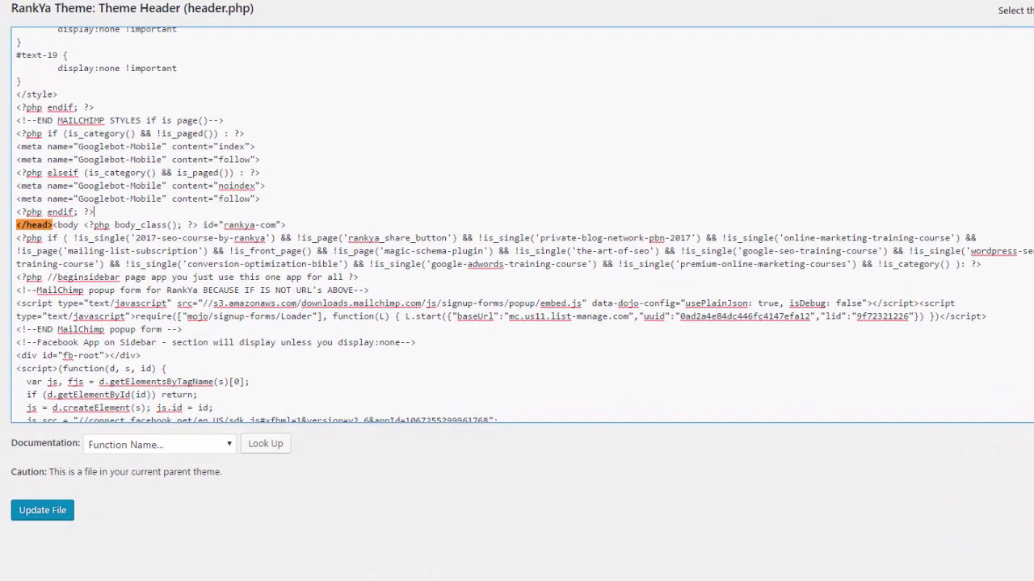
{"action": "key", "text": "Escape"}
{"action": "key", "text": "Return"}
{"action": "key", "text": "Return"}
{"action": "key", "text": "Return"}
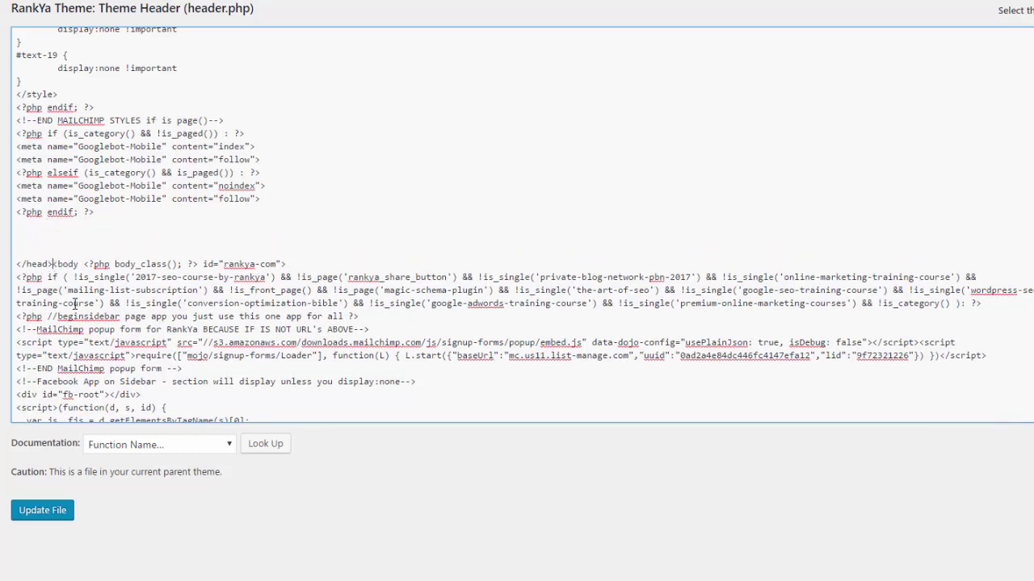
{"action": "key", "text": "Return"}
{"action": "key", "text": "Return"}
{"action": "key", "text": "Return"}
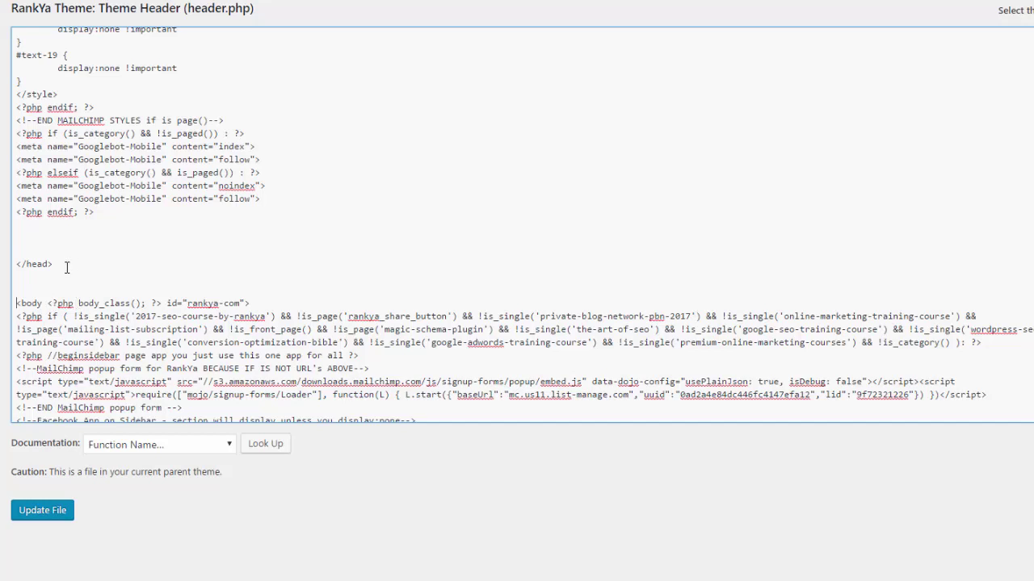
Add blank lines above </head> and paste the pixel code there
{"action": "left_click_drag", "start_coordinate": [67, 267], "coordinate": [16, 266]}
{"action": "left_click", "coordinate": [50, 249]}
{"action": "key", "text": "Return"}
{"action": "key", "text": "Return"}
{"action": "key", "text": "Return"}
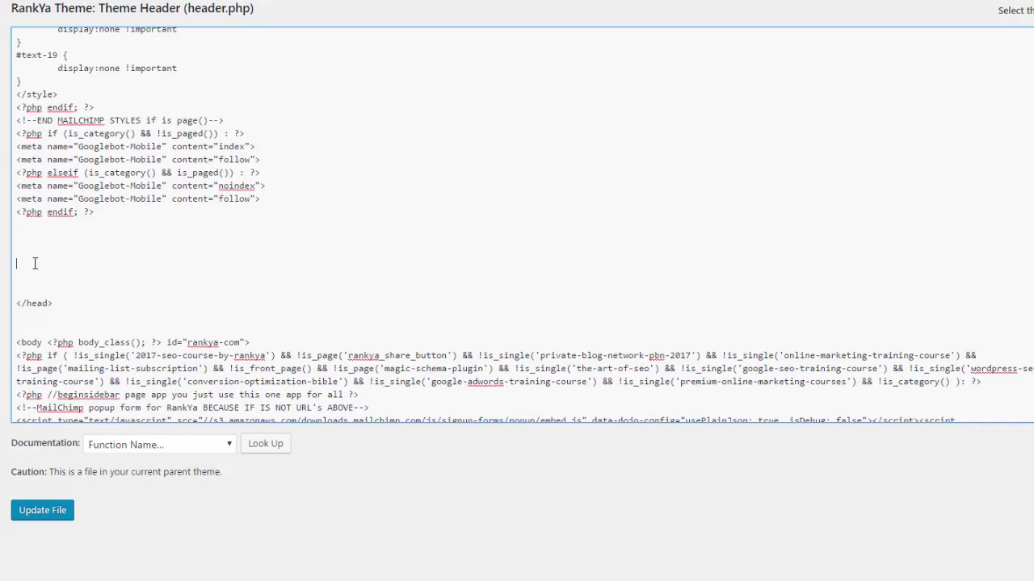
{"action": "right_click", "coordinate": [35, 263]}
{"action": "left_click", "coordinate": [77, 345]}
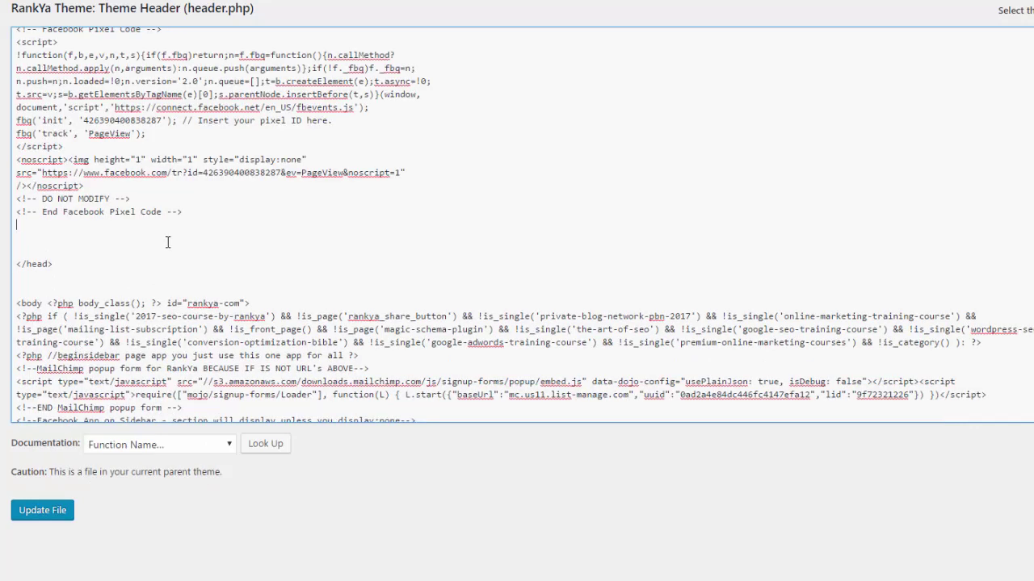
{"action": "scroll", "coordinate": [167, 242], "scroll_direction": "up", "scroll_amount": 5}
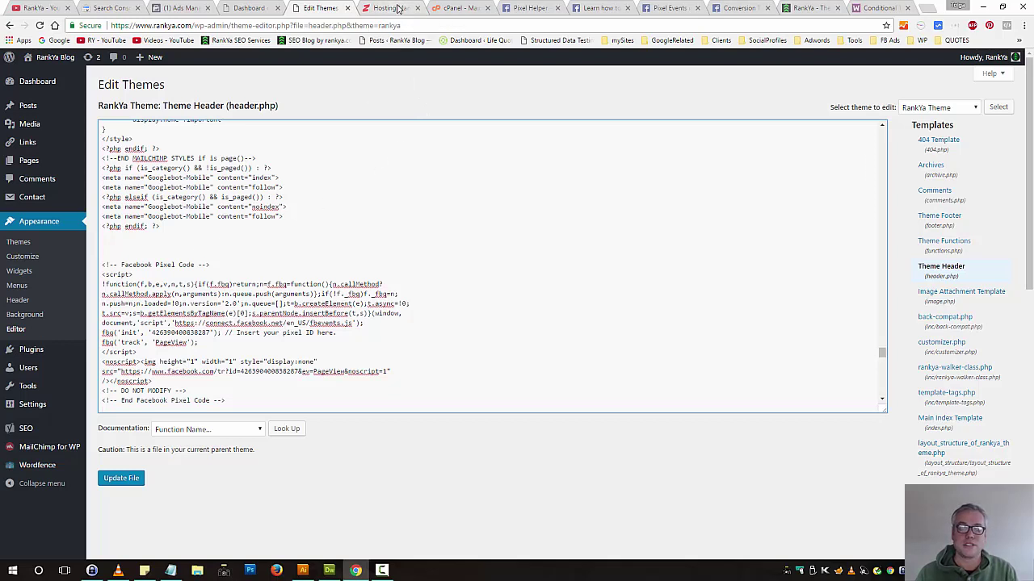
Open cPanel File Manager at the document root with hidden files shown
{"action": "left_click", "coordinate": [397, 8]}
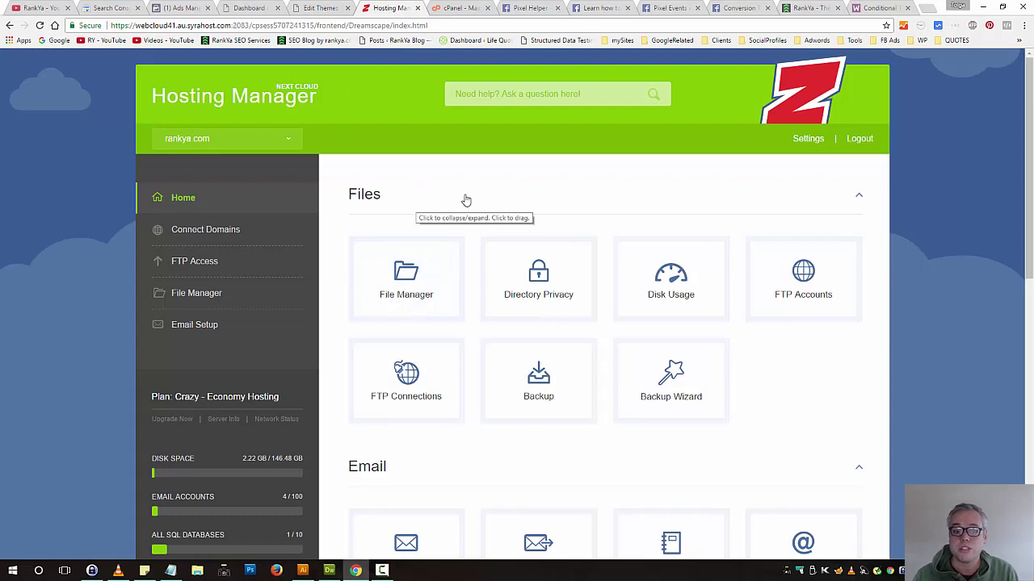
{"action": "left_click", "coordinate": [411, 297]}
{"action": "left_click", "coordinate": [350, 307]}
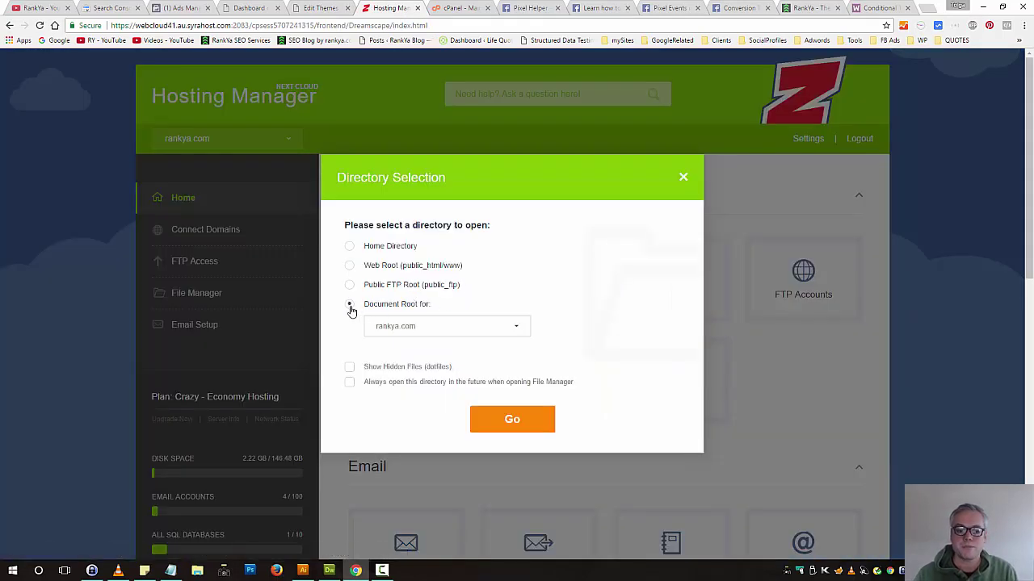
{"action": "left_click", "coordinate": [350, 367]}
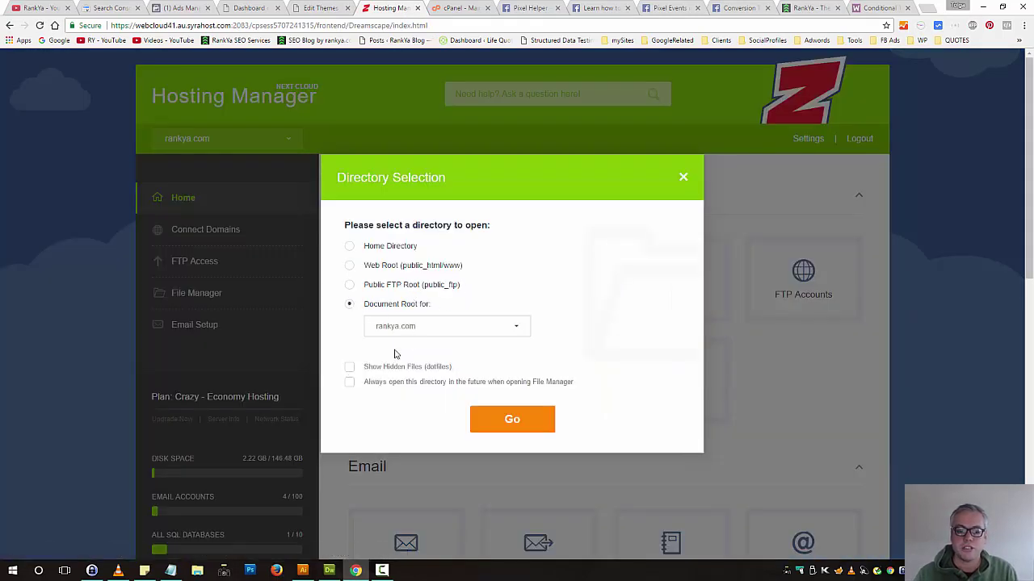
{"action": "left_click", "coordinate": [509, 426]}
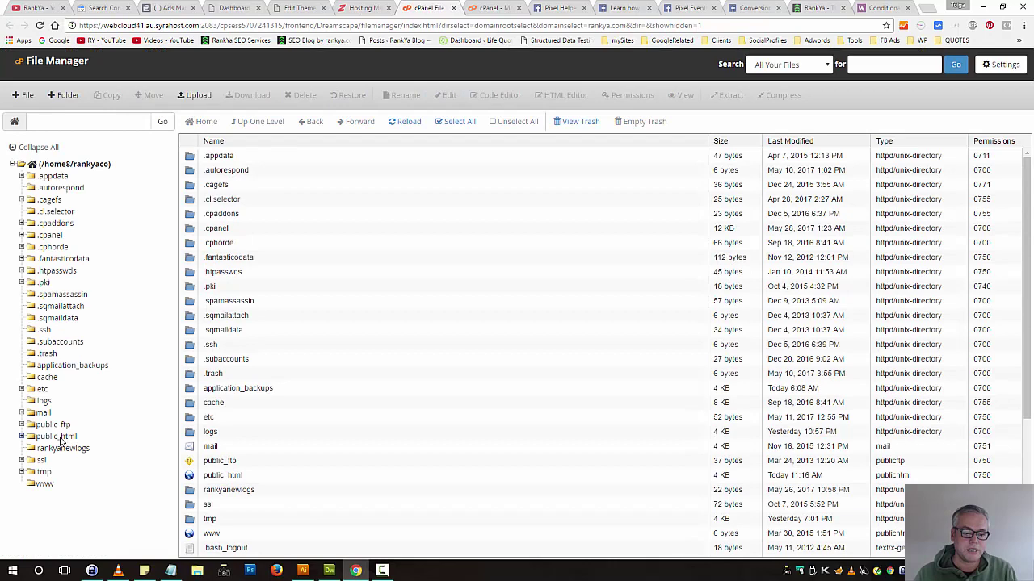
Browse to public_html/wp-content/themes/rankya and select header.php
{"action": "left_click", "coordinate": [61, 440]}
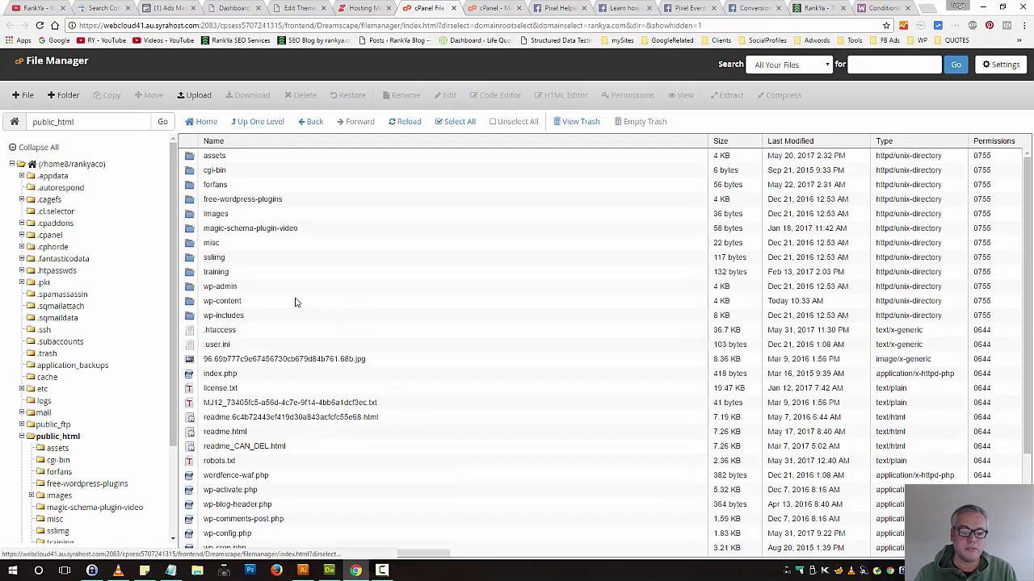
{"action": "double_click", "coordinate": [192, 305]}
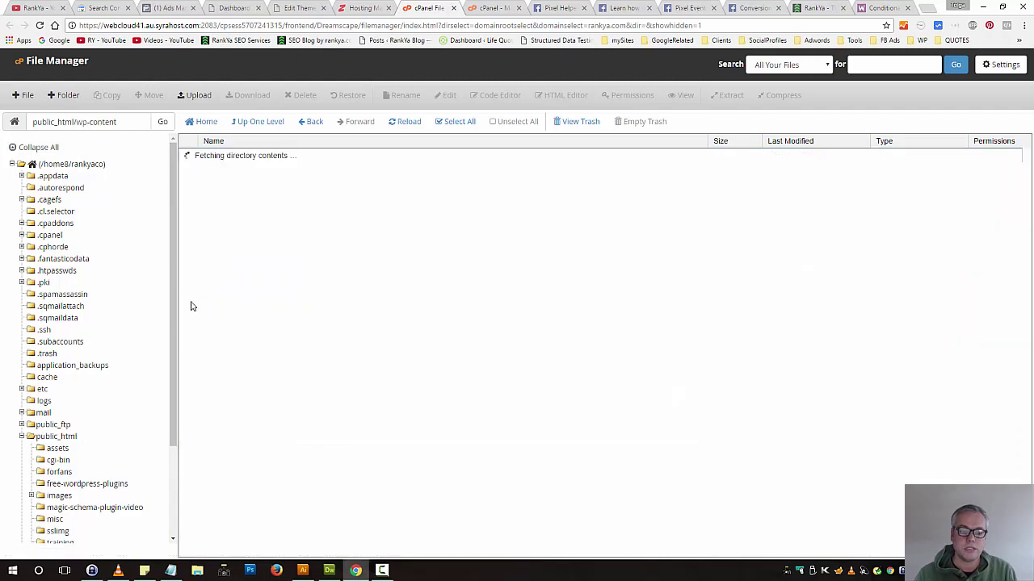
{"action": "double_click", "coordinate": [194, 201]}
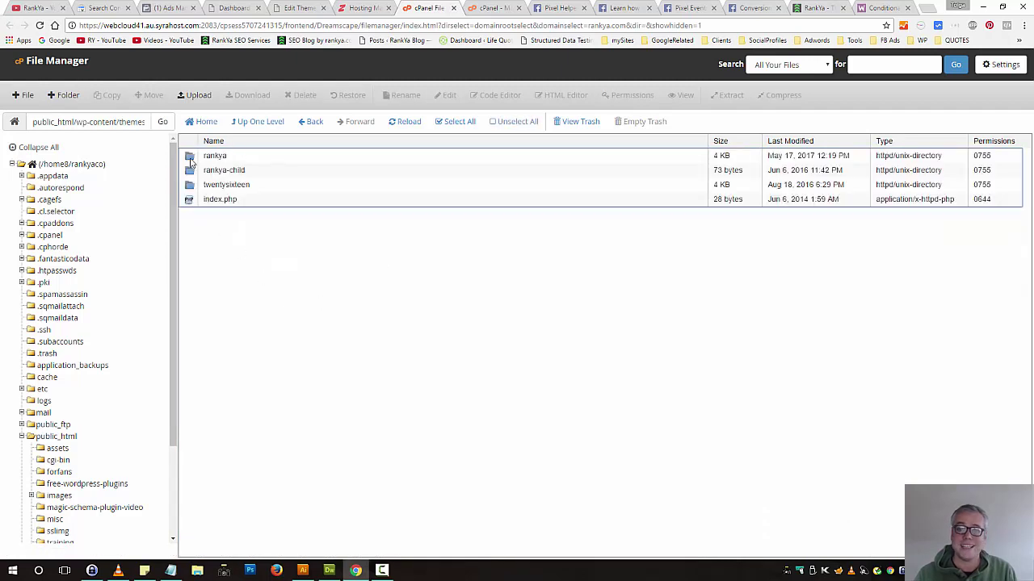
{"action": "double_click", "coordinate": [191, 156]}
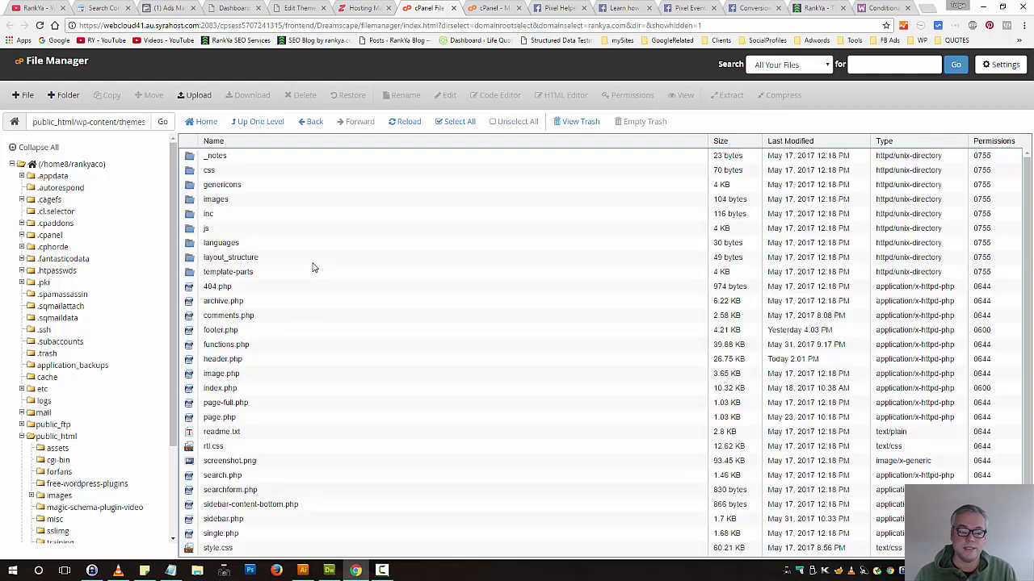
{"action": "left_click", "coordinate": [191, 361]}
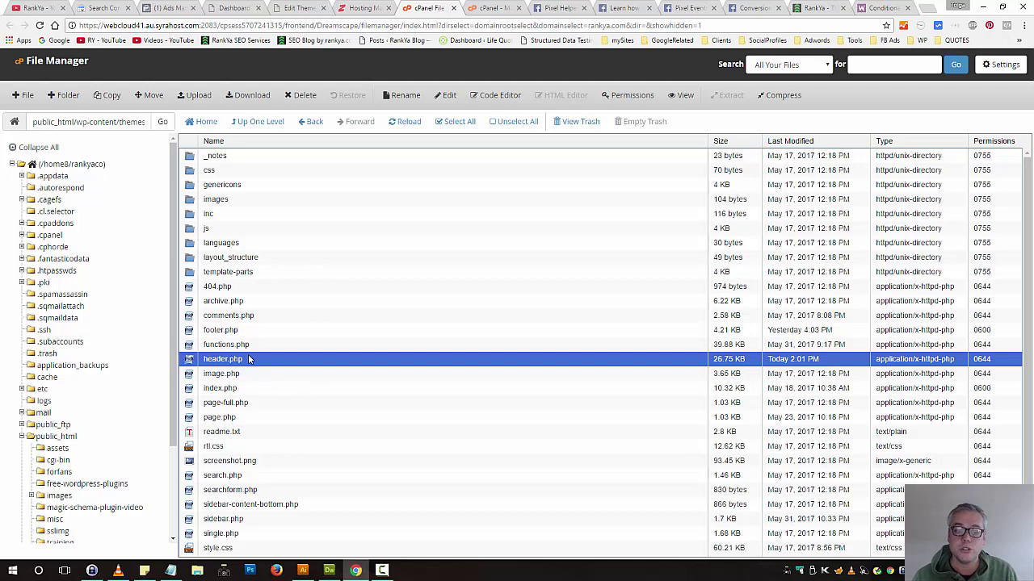
Open header.php in the File Manager editor, check its <head> tag, then go to the GoDaddy cPanel tab
{"action": "right_click", "coordinate": [191, 361]}
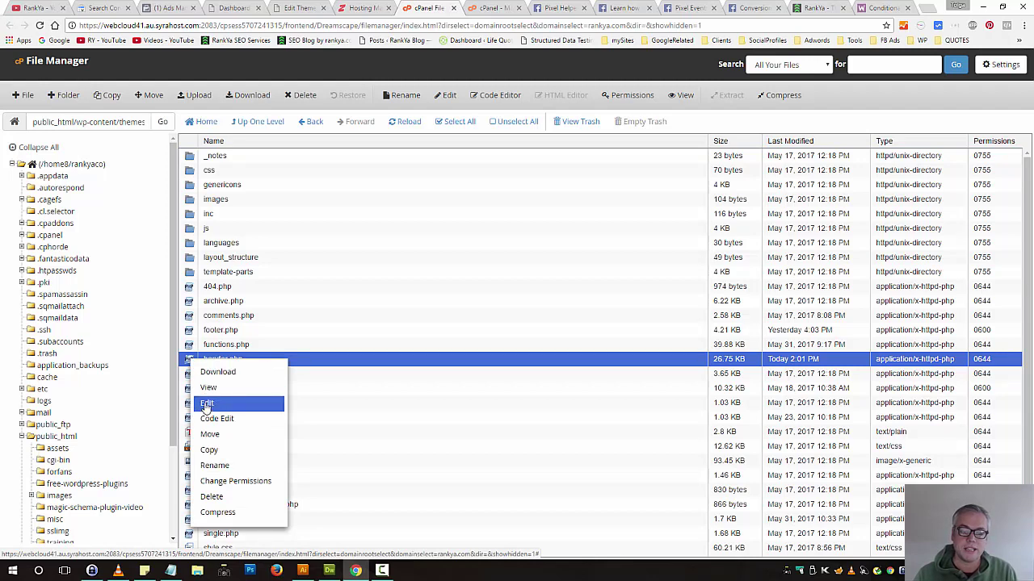
{"action": "left_click", "coordinate": [206, 408]}
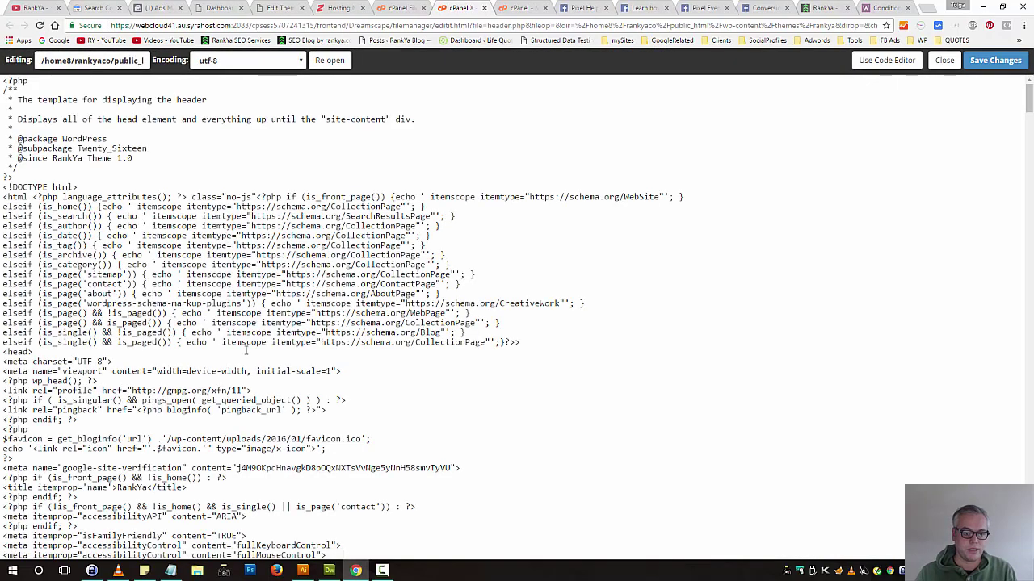
{"action": "left_click_drag", "start_coordinate": [51, 354], "coordinate": [4, 353]}
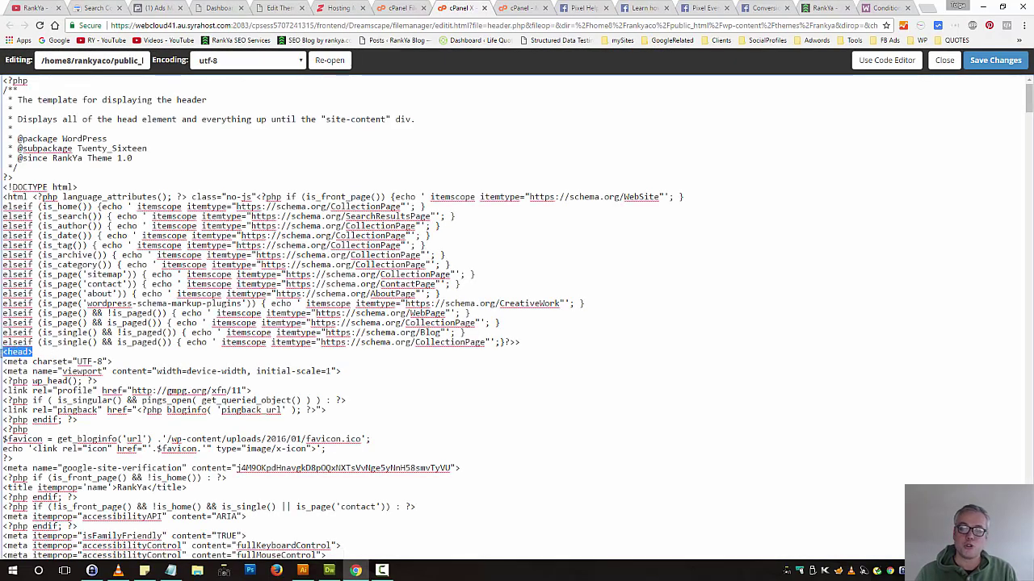
{"action": "left_click", "coordinate": [89, 361]}
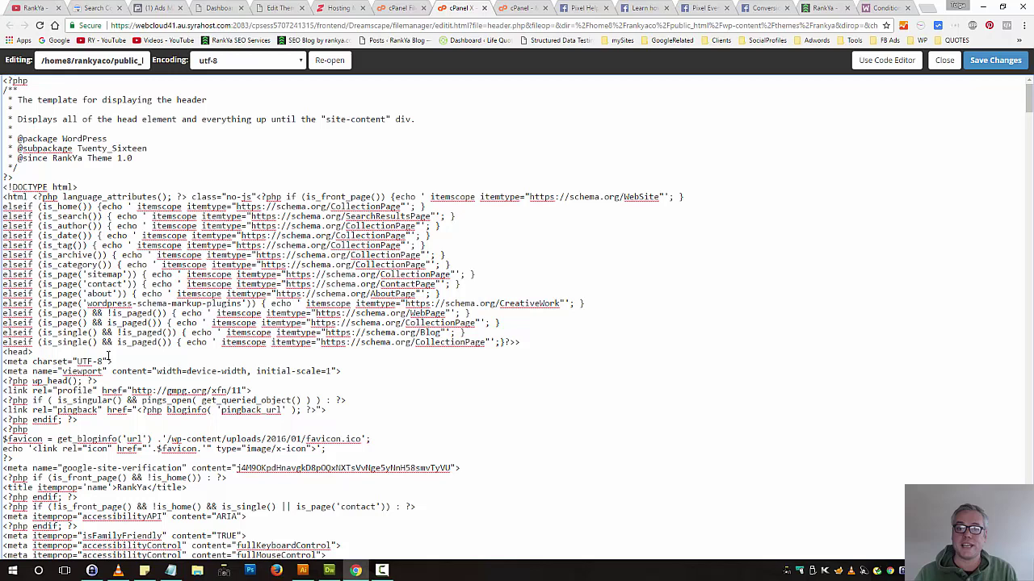
{"action": "left_click", "coordinate": [517, 10]}
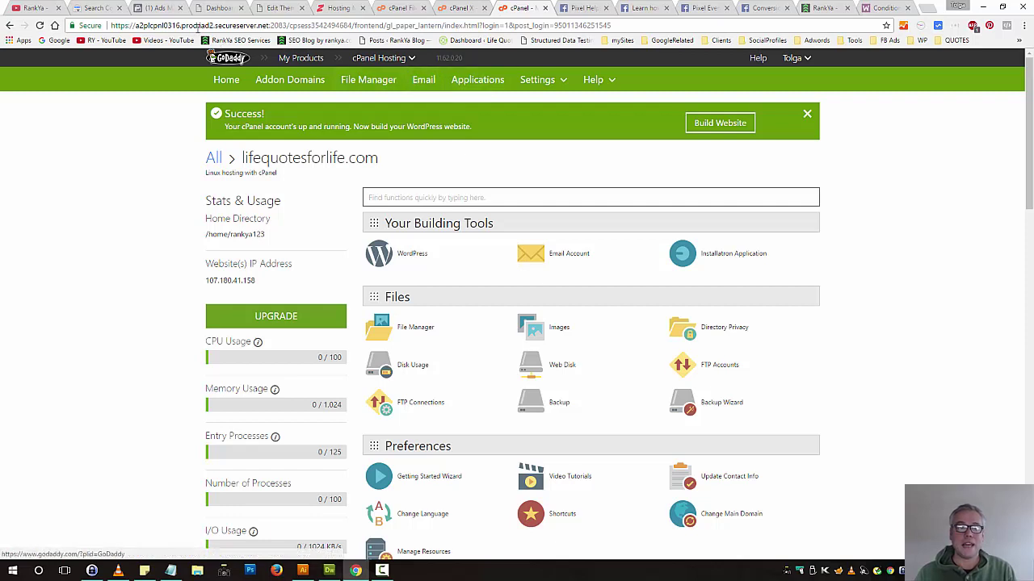
Return to the Install Pixel instructions in Facebook Ads Manager
{"action": "left_click", "coordinate": [159, 11]}
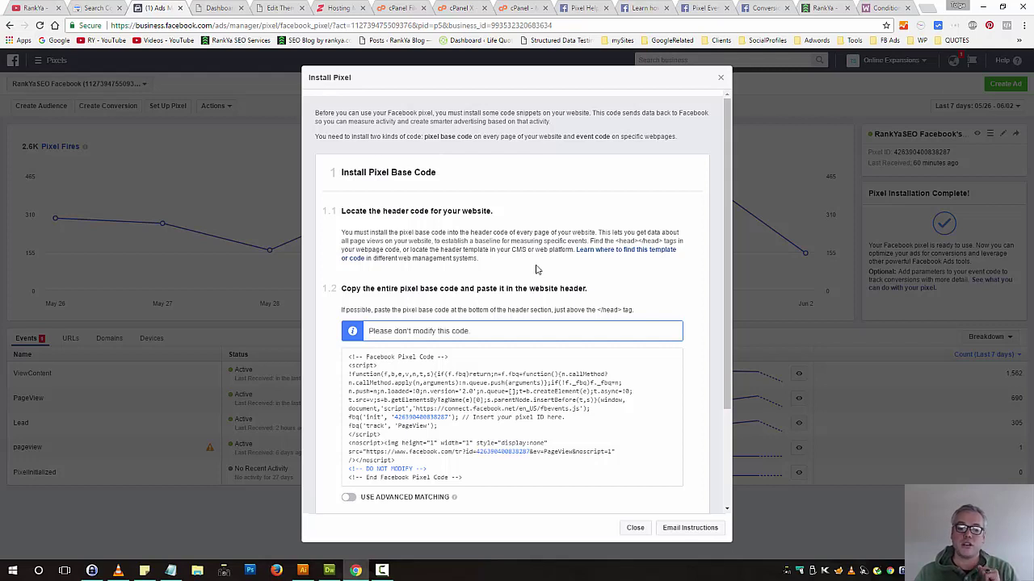
Copy the pixel base code from the Install Pixel dialog and go to the Pixel Helper documentation
{"action": "left_click_drag", "start_coordinate": [730, 303], "coordinate": [734, 419]}
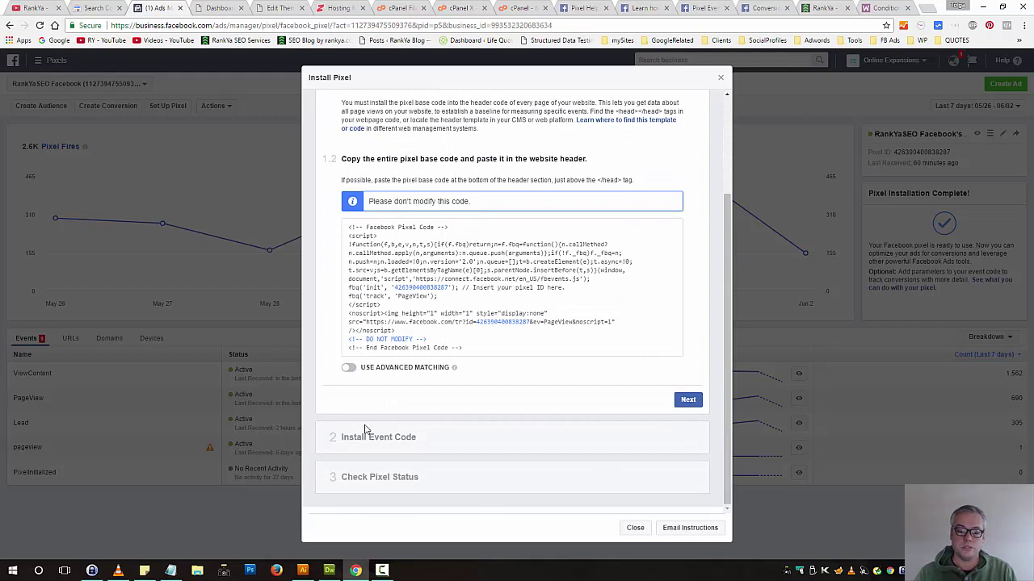
{"action": "left_click", "coordinate": [479, 336]}
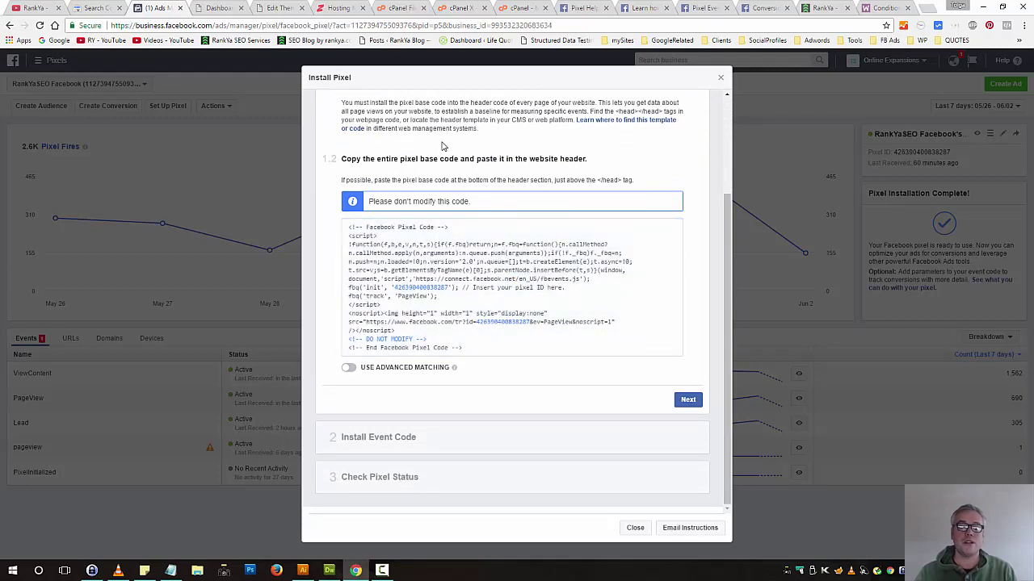
{"action": "left_click", "coordinate": [580, 9]}
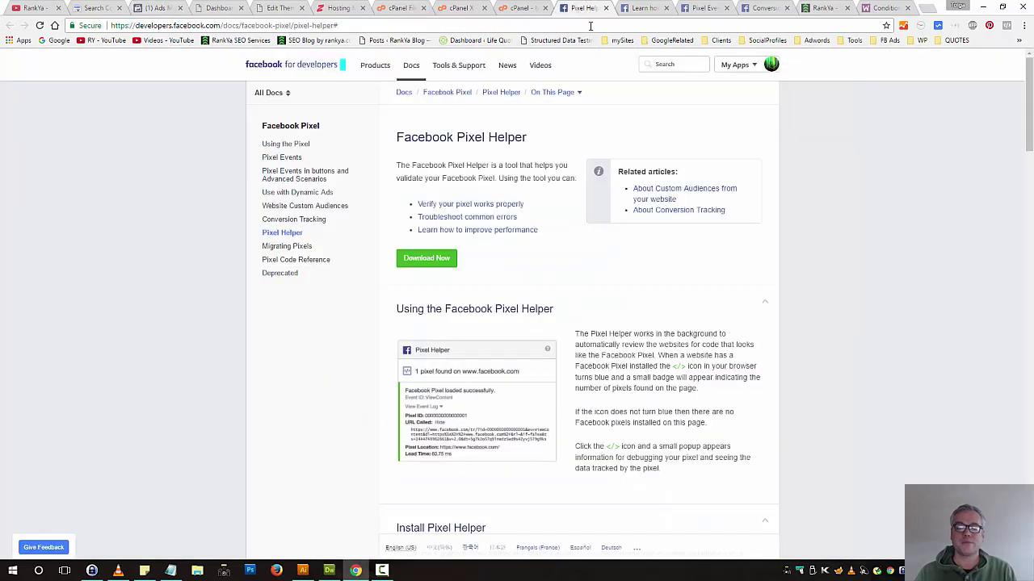
Open the RankYa SEO Blog bookmark in a new tab and switch to it
{"action": "left_click_drag", "start_coordinate": [456, 137], "coordinate": [540, 142]}
{"action": "left_click", "coordinate": [539, 142]}
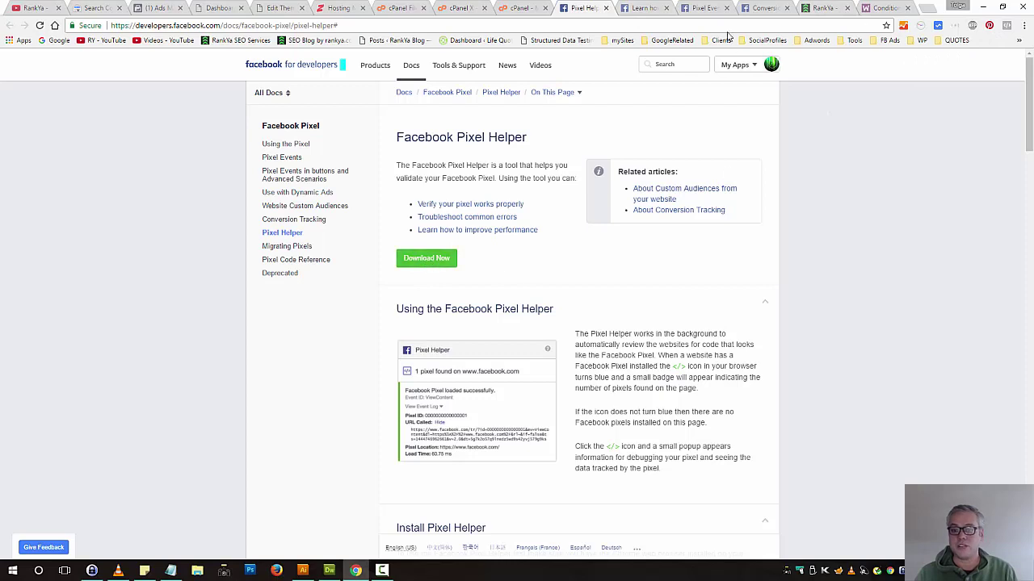
{"action": "middle_click", "coordinate": [307, 39]}
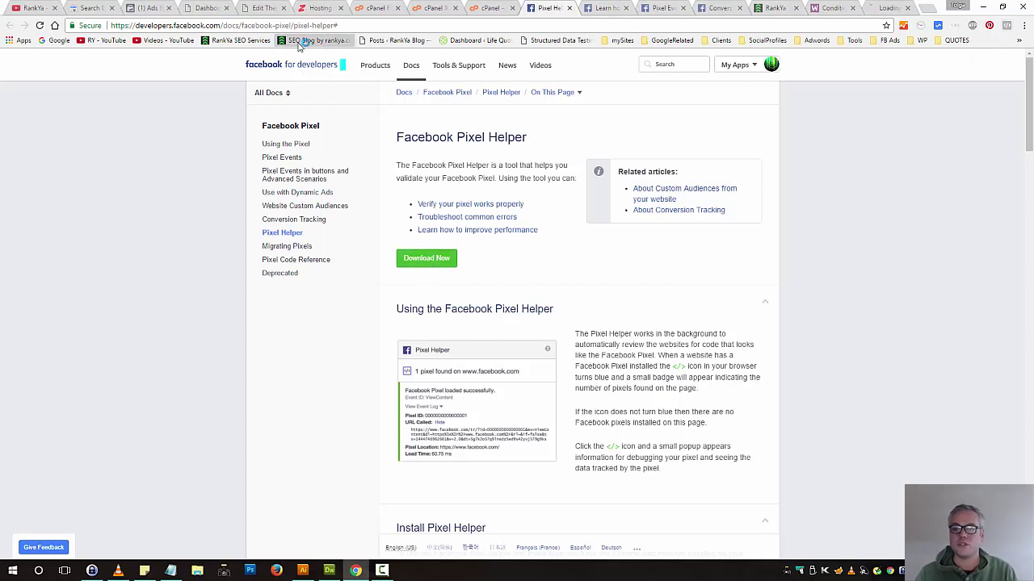
{"action": "left_click", "coordinate": [888, 7]}
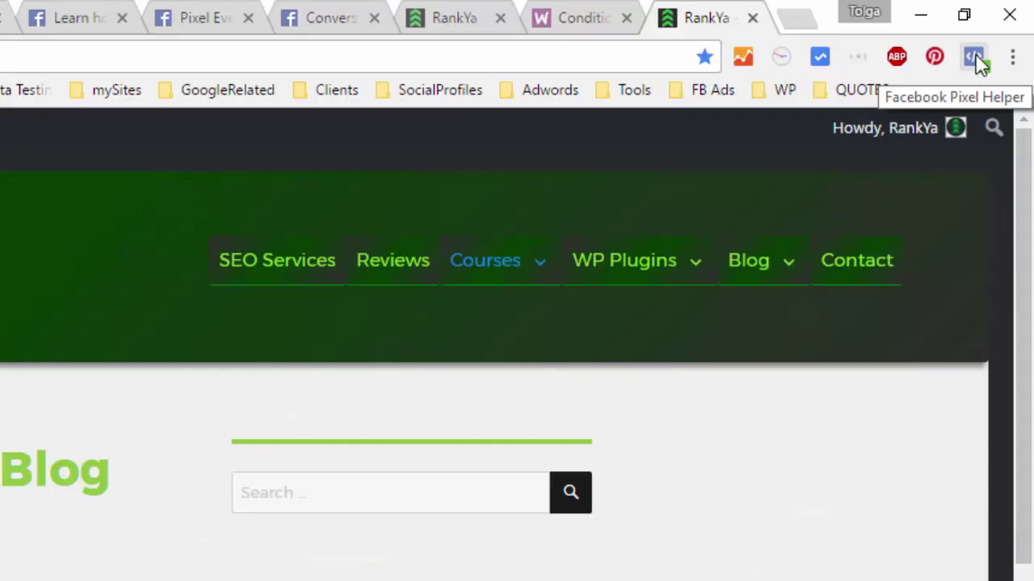
{"action": "left_click", "coordinate": [975, 58]}
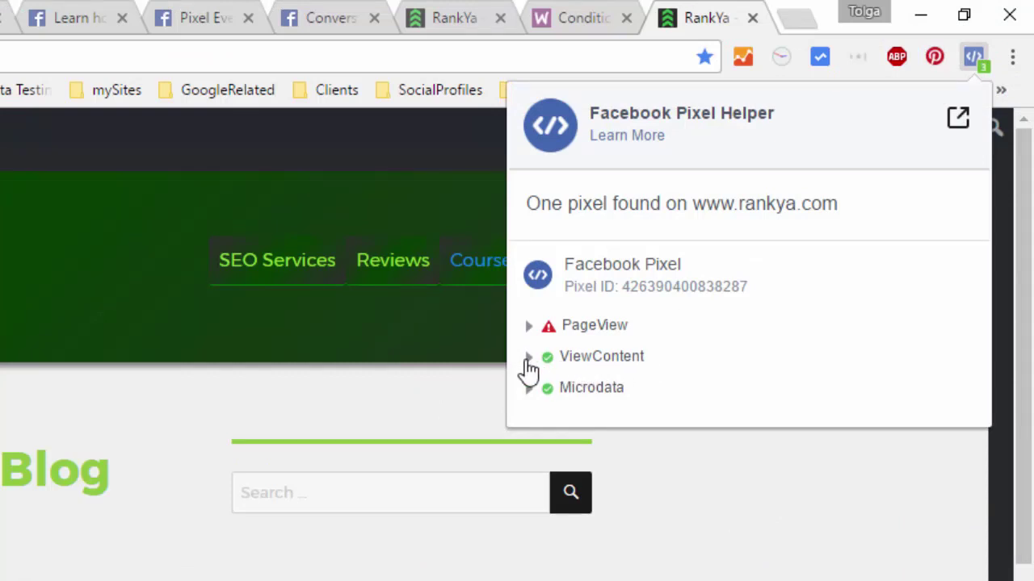
{"action": "left_click", "coordinate": [529, 359]}
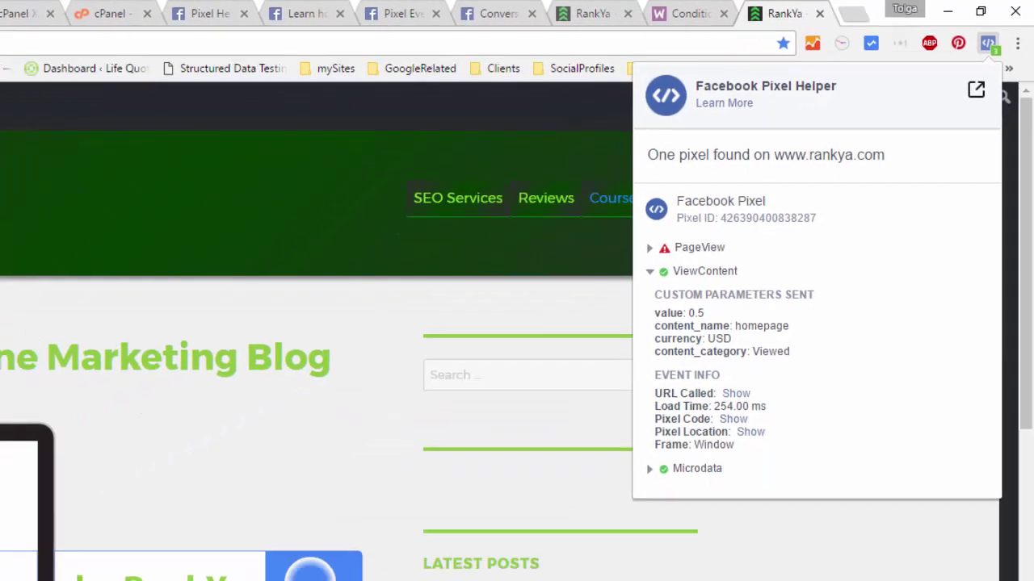
{"action": "left_click", "coordinate": [337, 202]}
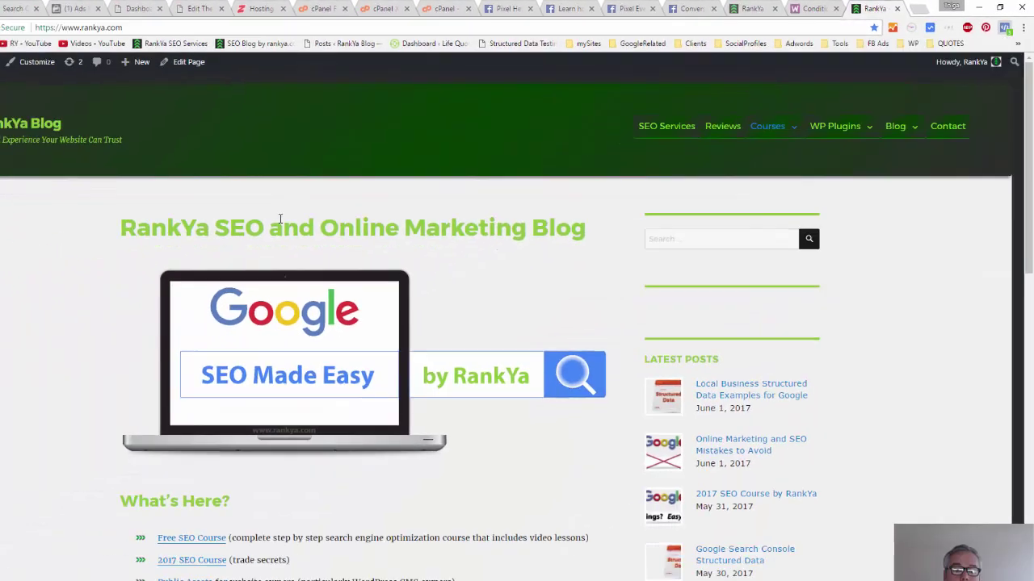